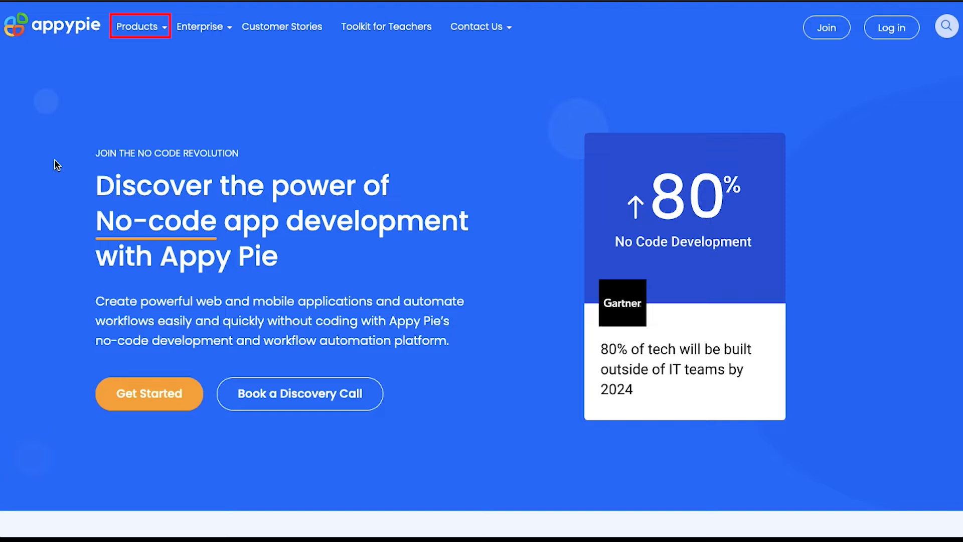
Step: Sign up for an Appy Pie account with your email address and a password, keeping the terms box checked
{"action": "mouse_move", "coordinate": [155, 32]}
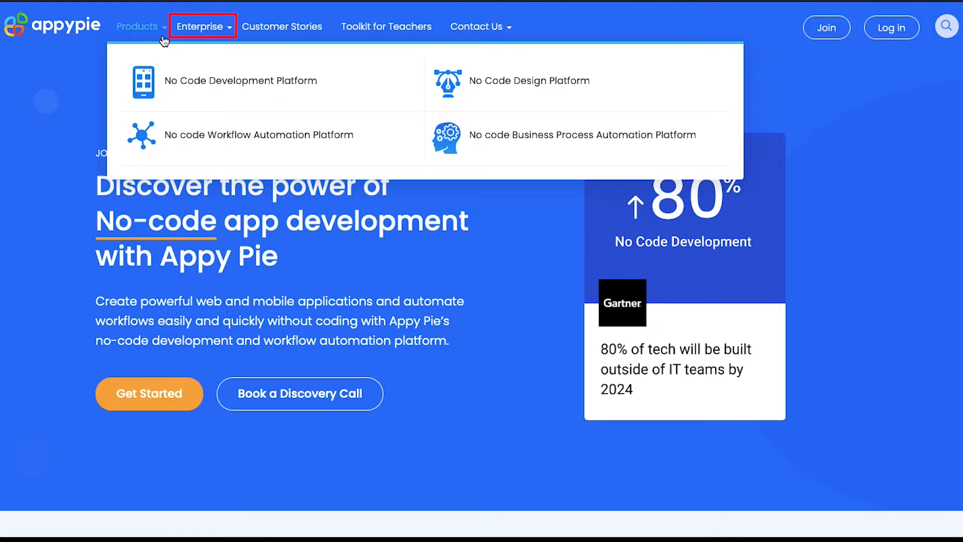
{"action": "mouse_move", "coordinate": [215, 34]}
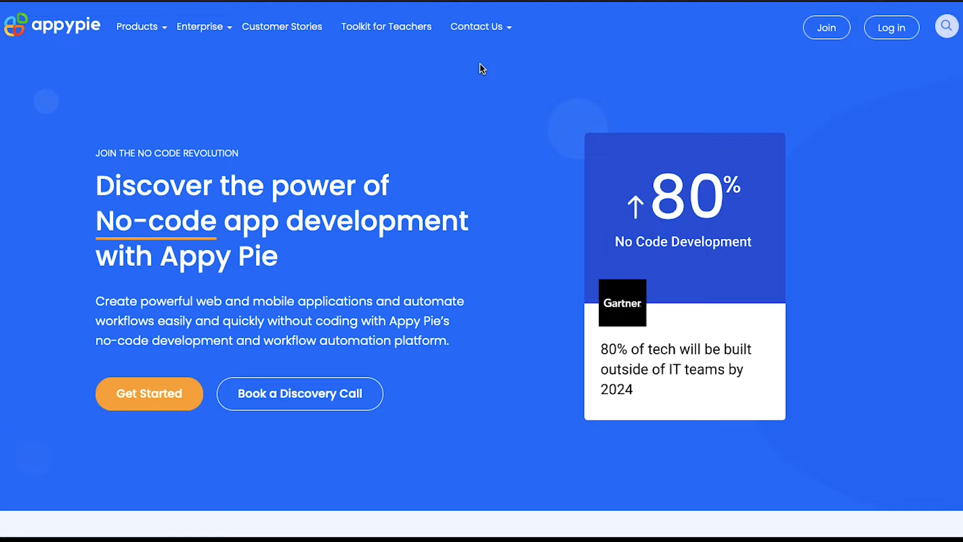
{"action": "left_click", "coordinate": [814, 37]}
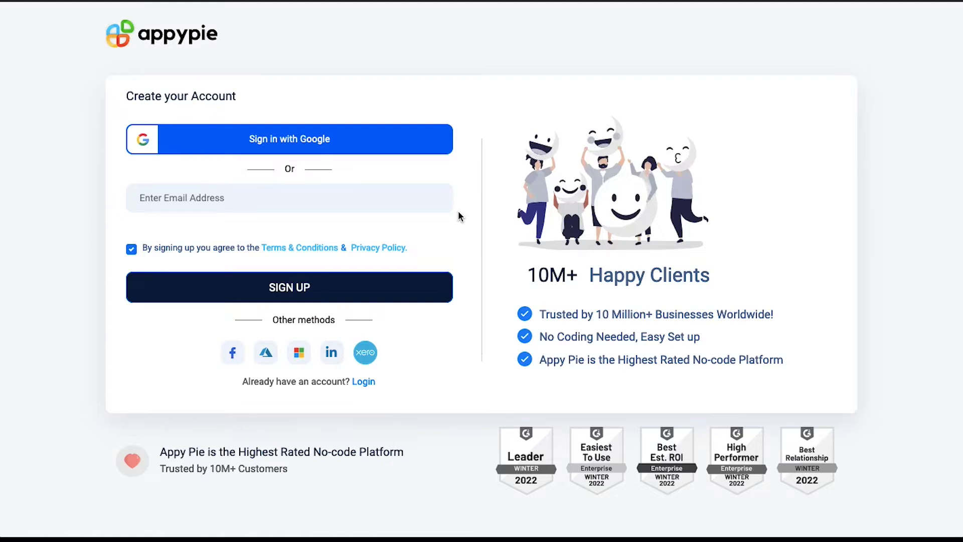
{"action": "left_click", "coordinate": [421, 198]}
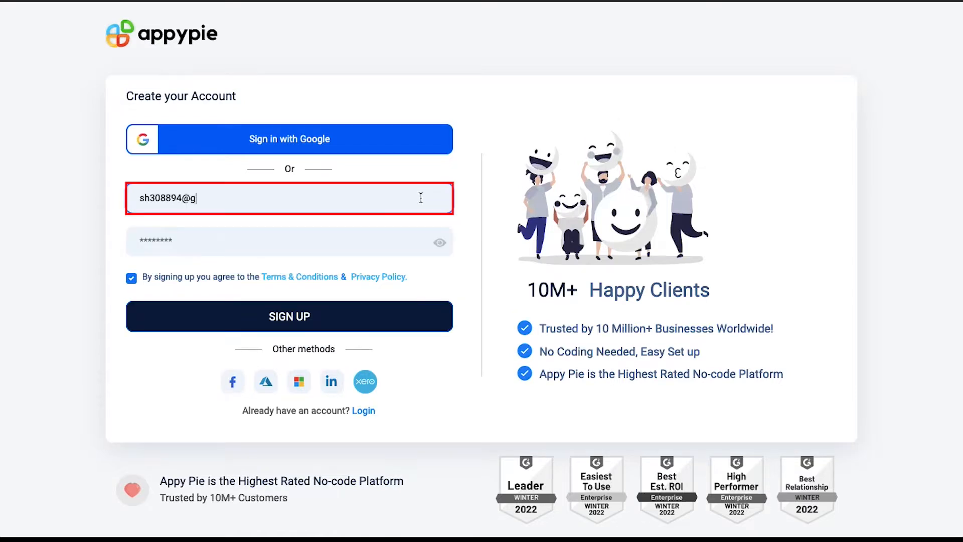
{"action": "key", "text": "Tab"}
{"action": "type", "text": "**********"}
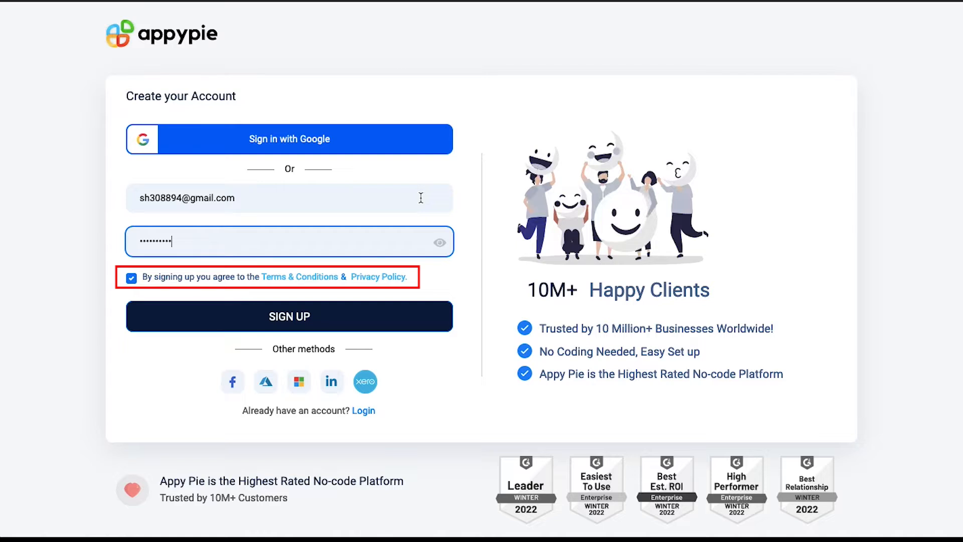
{"action": "left_click", "coordinate": [469, 250]}
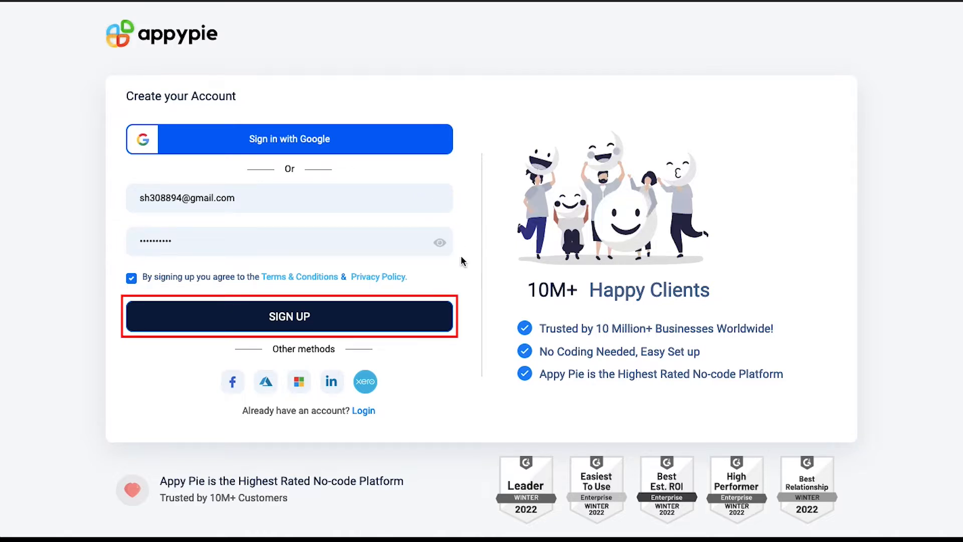
{"action": "left_click", "coordinate": [441, 319]}
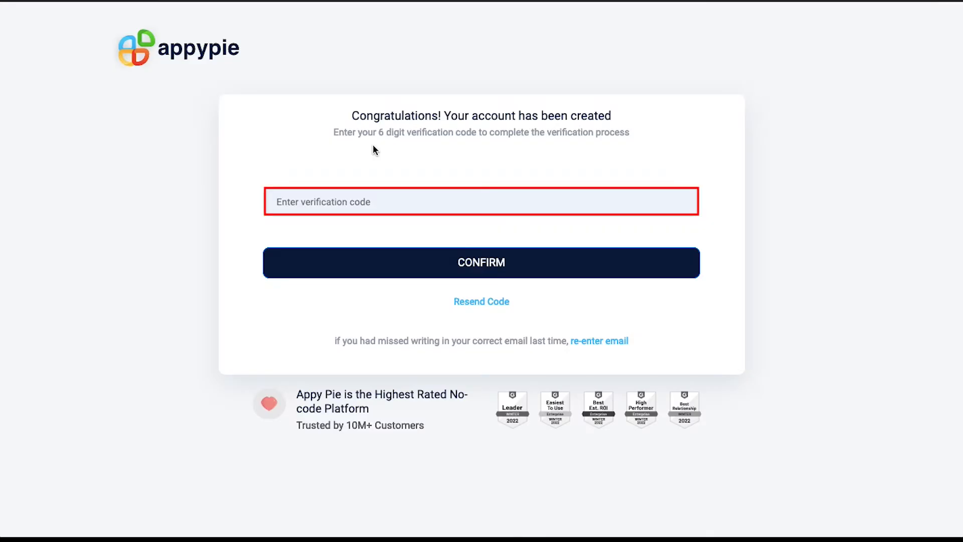
Step: Paste the emailed six-digit verification code and confirm it
{"action": "left_click", "coordinate": [404, 203]}
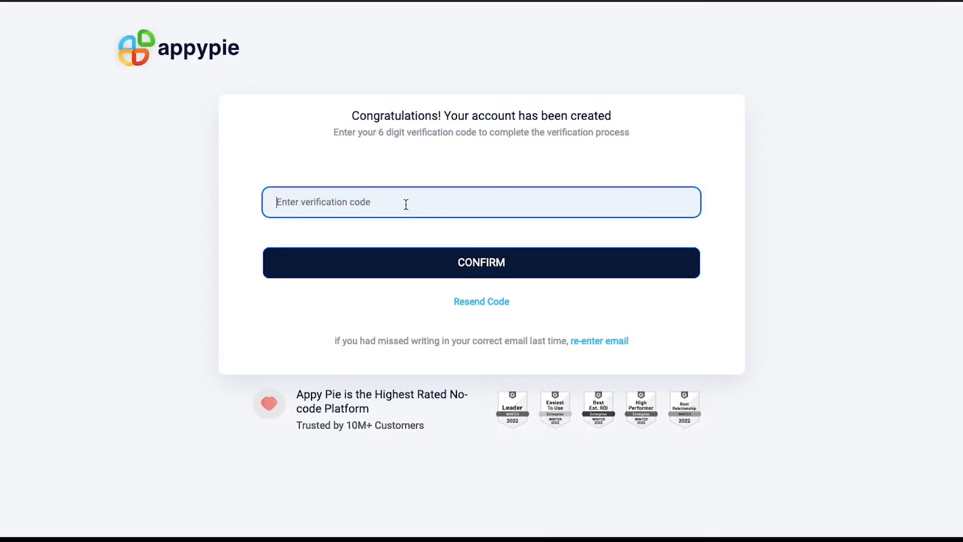
{"action": "key", "text": "ctrl+v"}
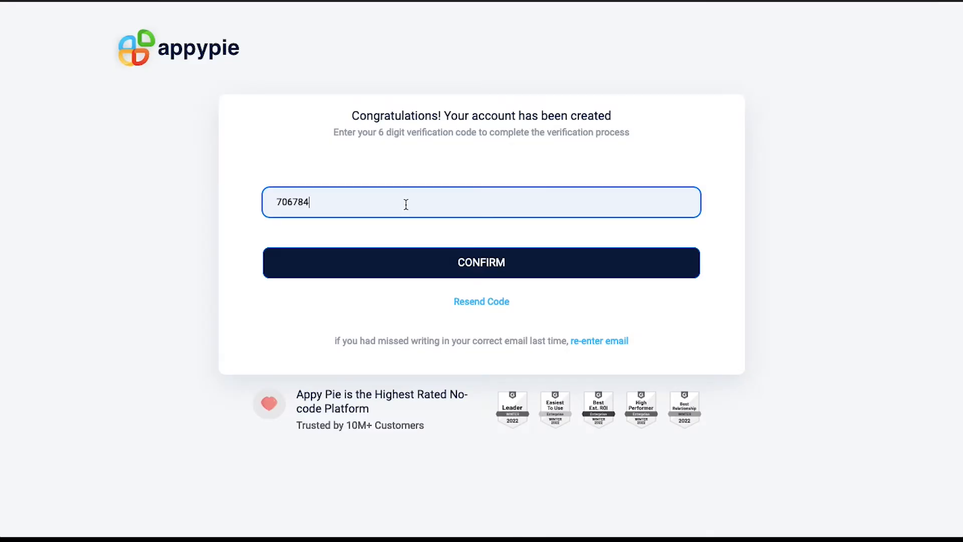
{"action": "left_click", "coordinate": [419, 260]}
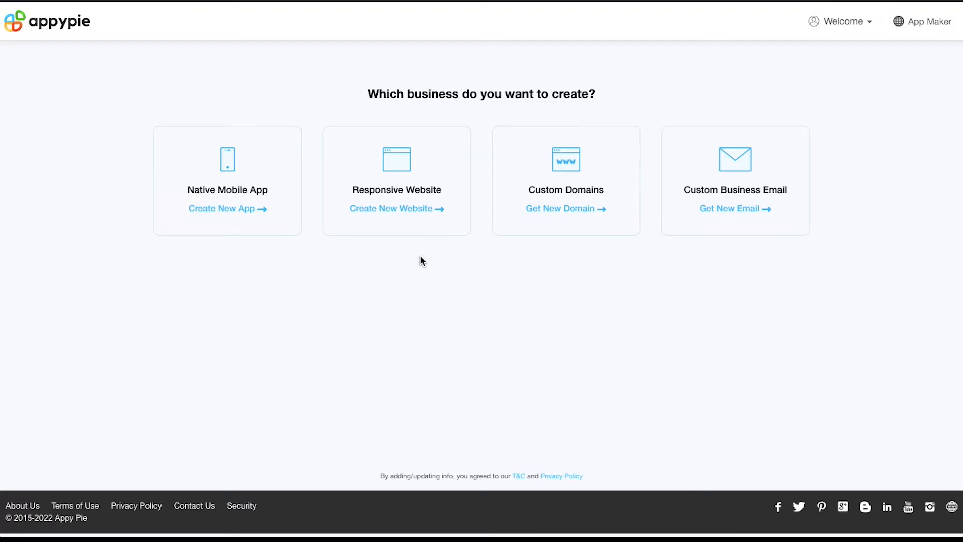
Step: Create a new native mobile app named 'Demonstration'
{"action": "left_click", "coordinate": [245, 208]}
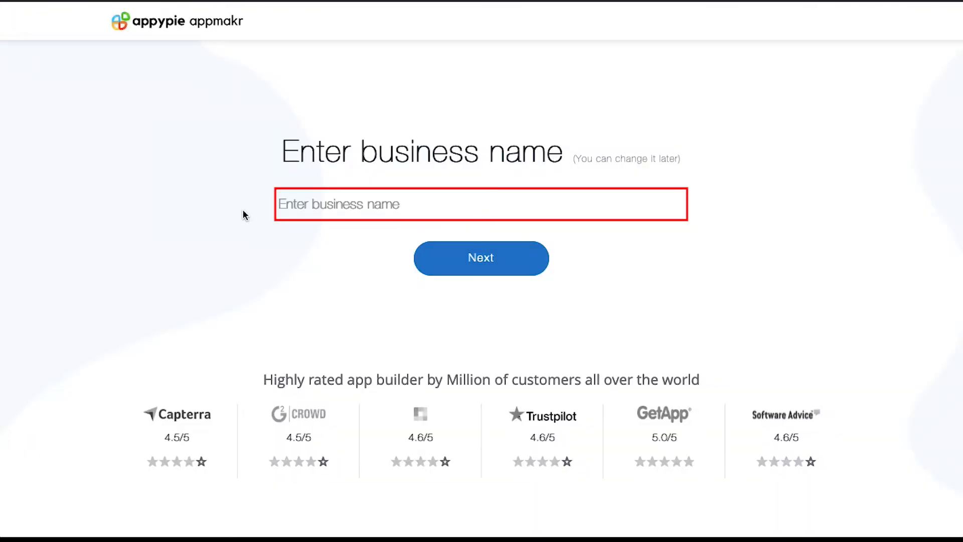
{"action": "left_click", "coordinate": [310, 201]}
{"action": "type", "text": "Dem"}
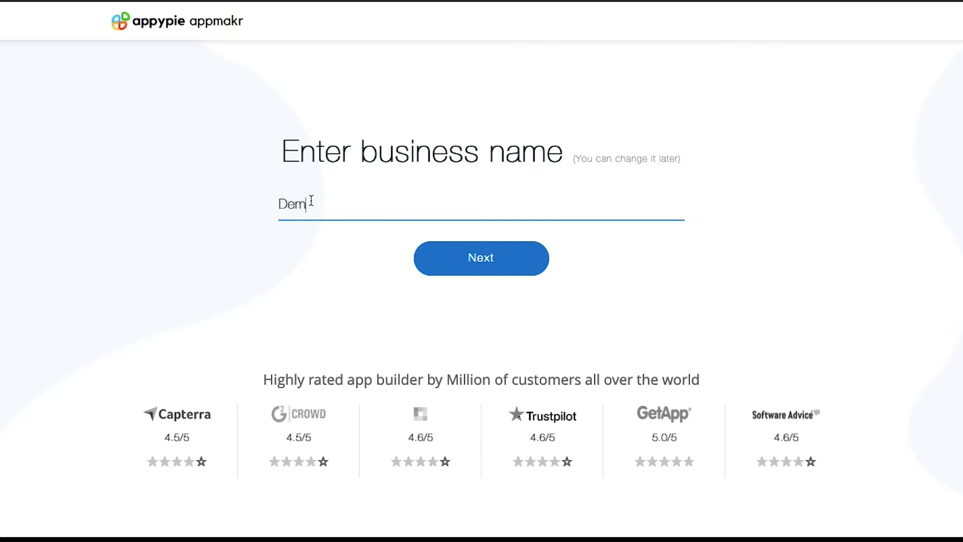
{"action": "type", "text": "onstration"}
{"action": "left_click", "coordinate": [428, 258]}
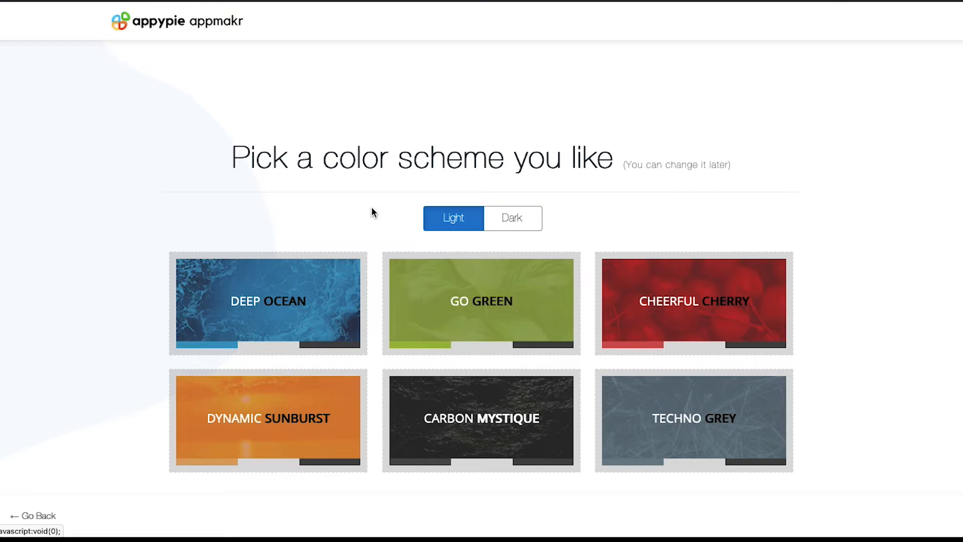
Step: Switch to the dark palettes and pick the Cheerful Cherry color scheme
{"action": "left_click", "coordinate": [506, 217]}
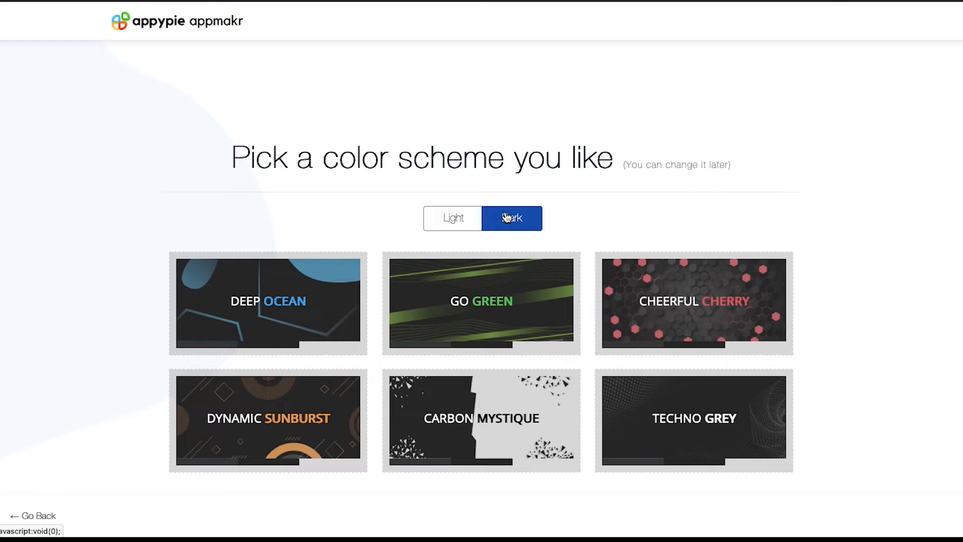
{"action": "left_click", "coordinate": [629, 276]}
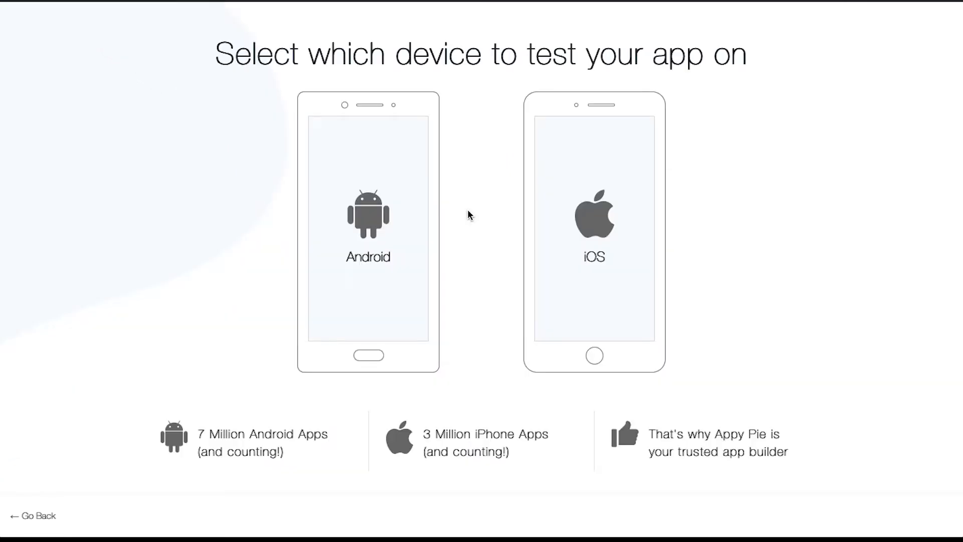
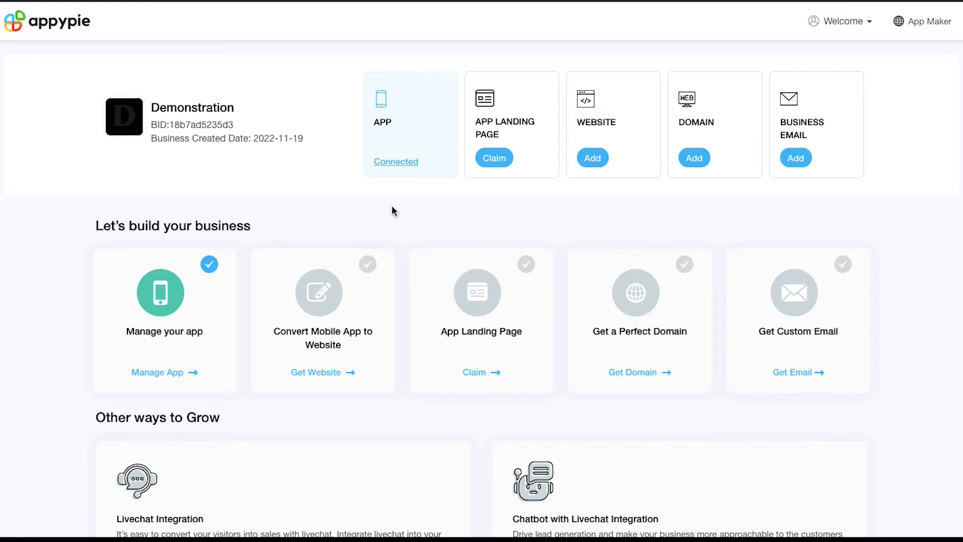
Step: Open Manage App for Demonstration and scroll through the Appmakr dashboard's Engage Users tools
{"action": "left_click", "coordinate": [195, 375]}
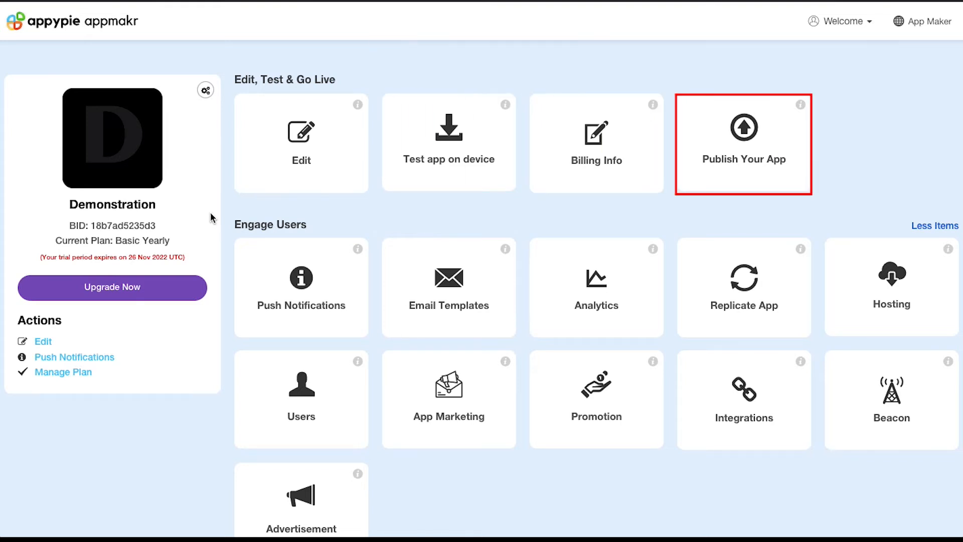
{"action": "scroll", "coordinate": [211, 216], "scroll_direction": "down", "scroll_amount": 3}
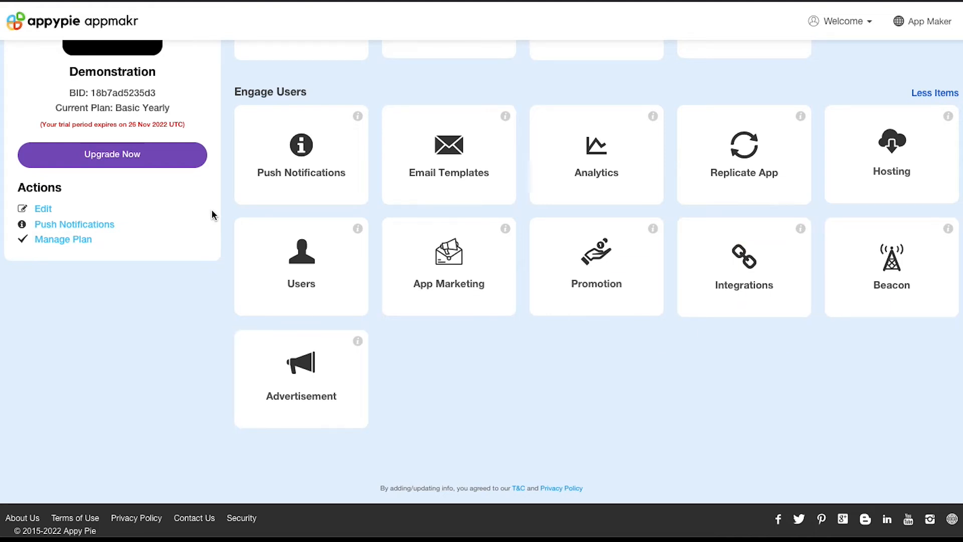
{"action": "scroll", "coordinate": [212, 210], "scroll_direction": "up", "scroll_amount": 3}
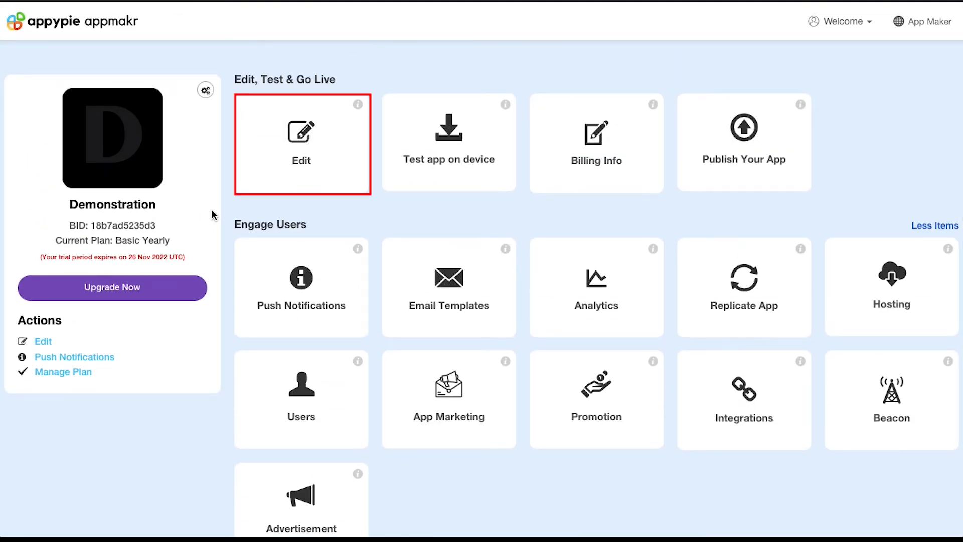
Step: Enter the app editor and bring up the Design and Customization layout page
{"action": "left_click", "coordinate": [295, 155]}
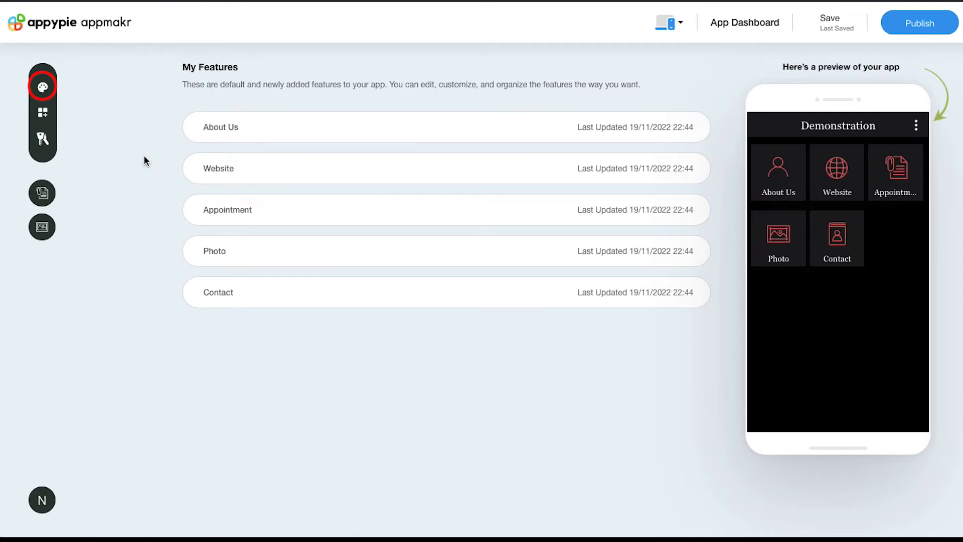
{"action": "left_click", "coordinate": [42, 87]}
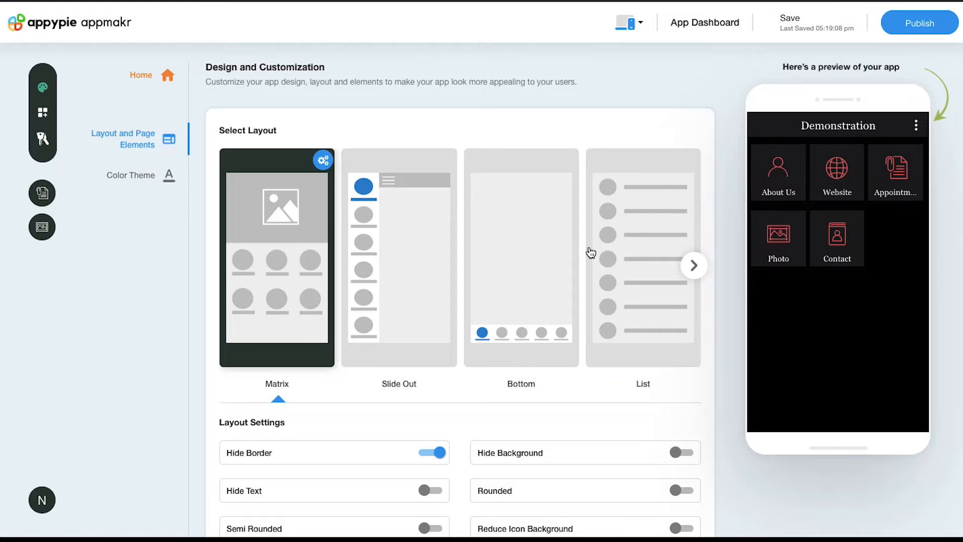
Step: Browse to the last layouts and back, then apply the Matrix layout
{"action": "left_click", "coordinate": [694, 265]}
{"action": "left_click", "coordinate": [694, 265]}
{"action": "left_click", "coordinate": [694, 265]}
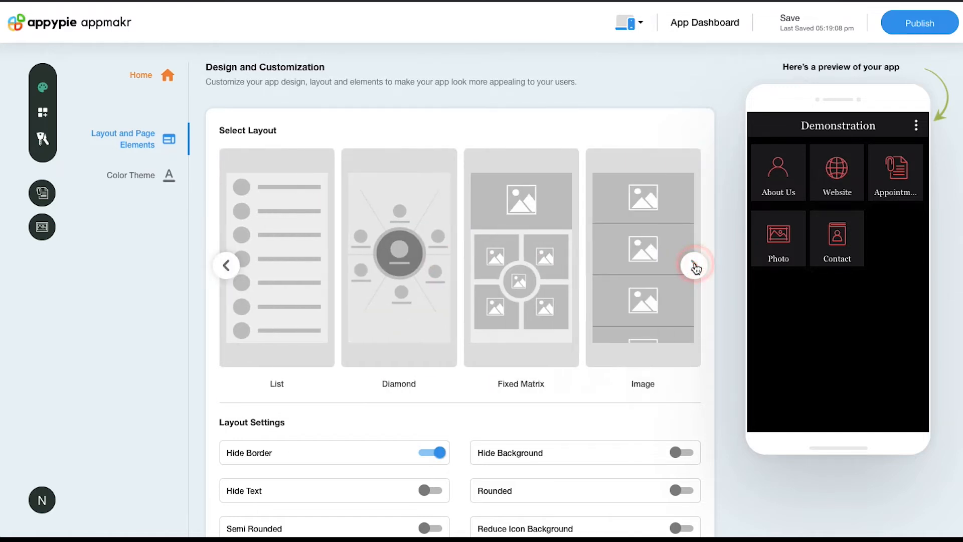
{"action": "left_click", "coordinate": [694, 265]}
{"action": "left_click", "coordinate": [694, 266]}
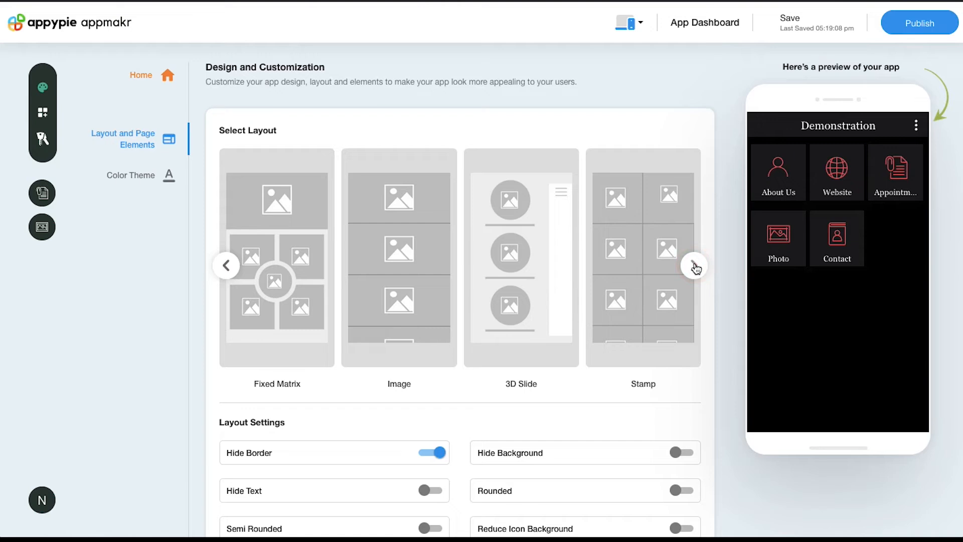
{"action": "left_click", "coordinate": [695, 266]}
{"action": "left_click", "coordinate": [695, 266]}
{"action": "left_click", "coordinate": [694, 266]}
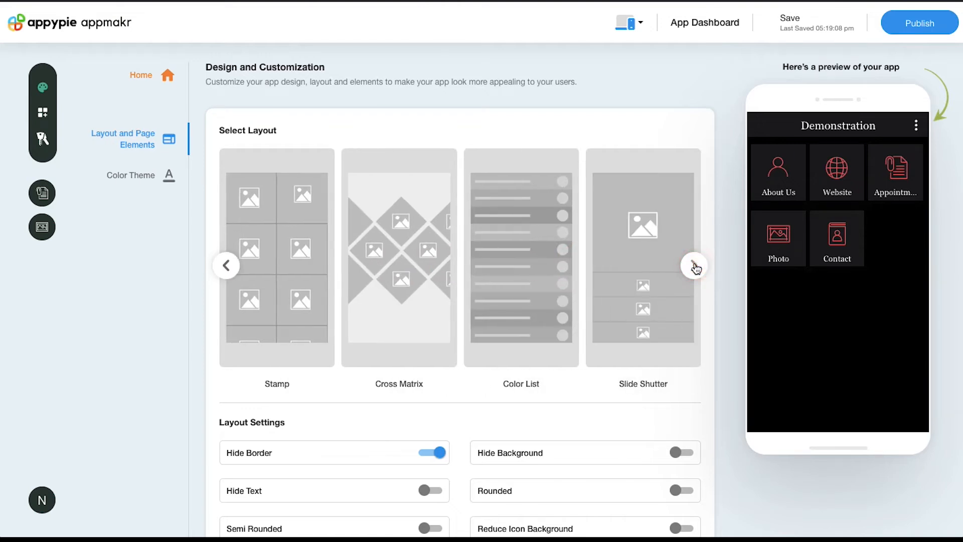
{"action": "left_click", "coordinate": [695, 266]}
{"action": "left_click", "coordinate": [695, 266]}
{"action": "left_click", "coordinate": [694, 266]}
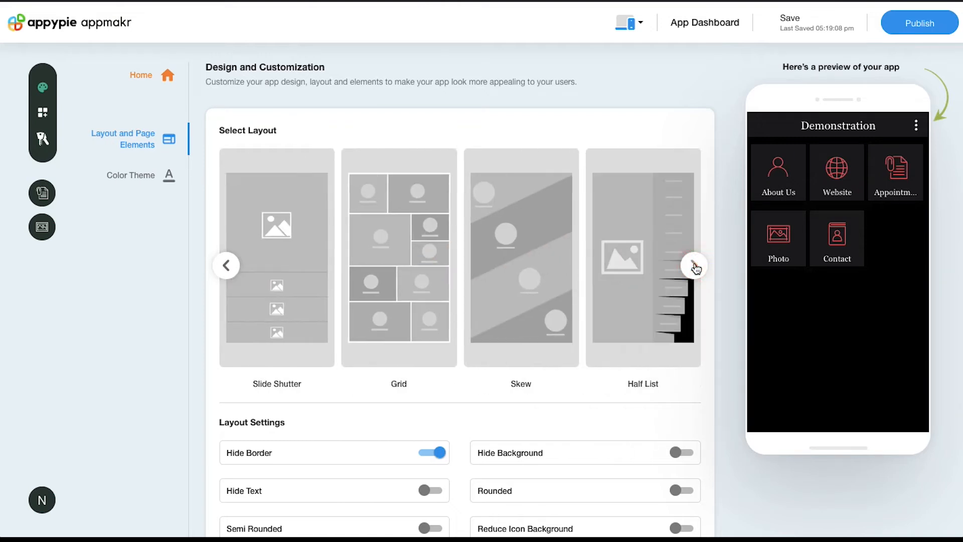
{"action": "left_click", "coordinate": [227, 264]}
{"action": "left_click", "coordinate": [227, 264]}
{"action": "left_click", "coordinate": [227, 265]}
{"action": "left_click", "coordinate": [227, 265]}
{"action": "left_click", "coordinate": [227, 265]}
{"action": "left_click", "coordinate": [227, 265]}
{"action": "left_click", "coordinate": [229, 264]}
{"action": "left_click", "coordinate": [229, 263]}
{"action": "left_click", "coordinate": [229, 263]}
{"action": "left_click", "coordinate": [229, 264]}
{"action": "left_click", "coordinate": [229, 263]}
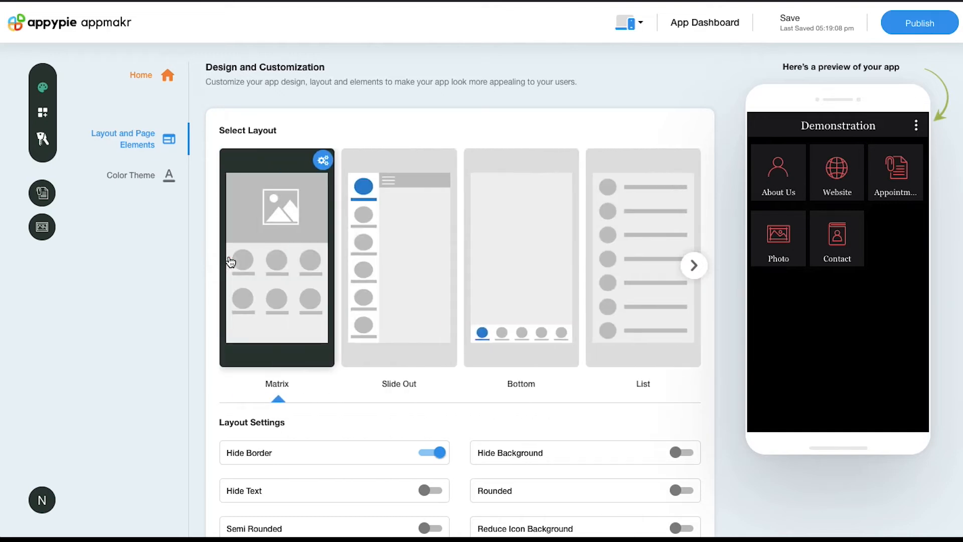
{"action": "left_click", "coordinate": [274, 267]}
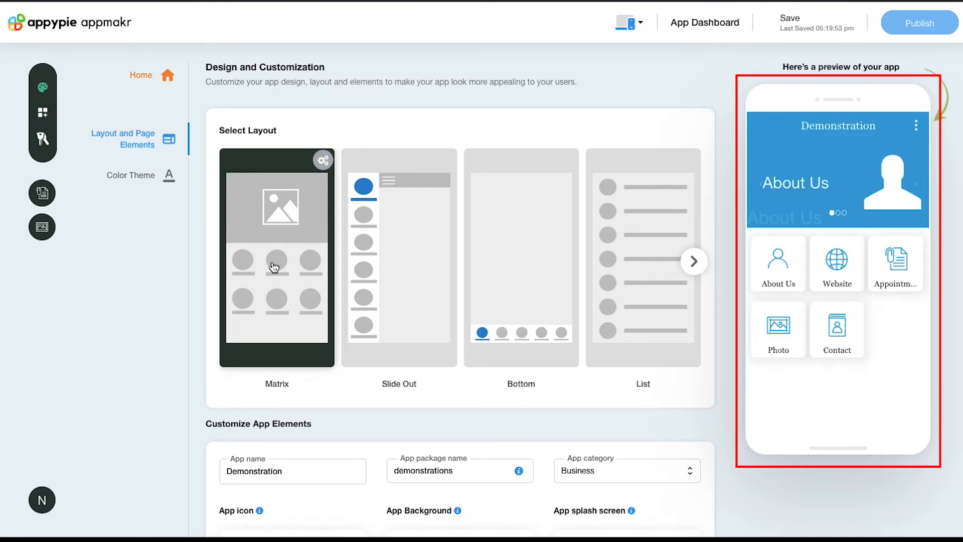
{"action": "scroll", "coordinate": [191, 268], "scroll_direction": "down", "scroll_amount": 1}
{"action": "scroll", "coordinate": [190, 262], "scroll_direction": "down", "scroll_amount": 3}
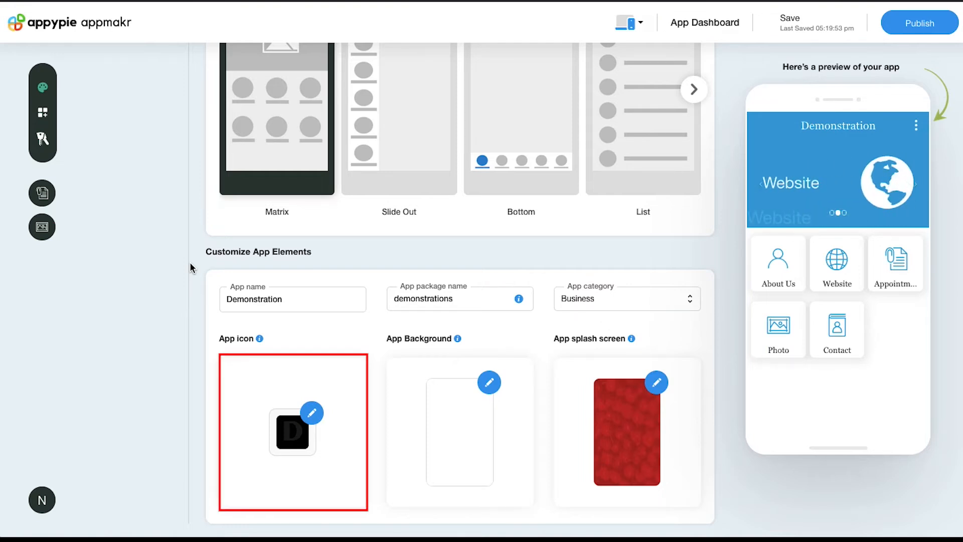
{"action": "left_click", "coordinate": [312, 413]}
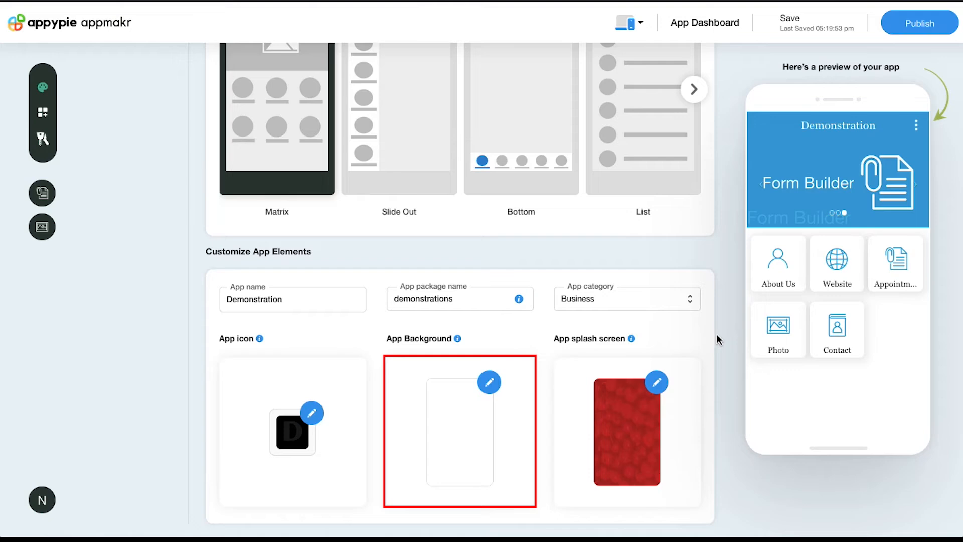
{"action": "left_click", "coordinate": [494, 382]}
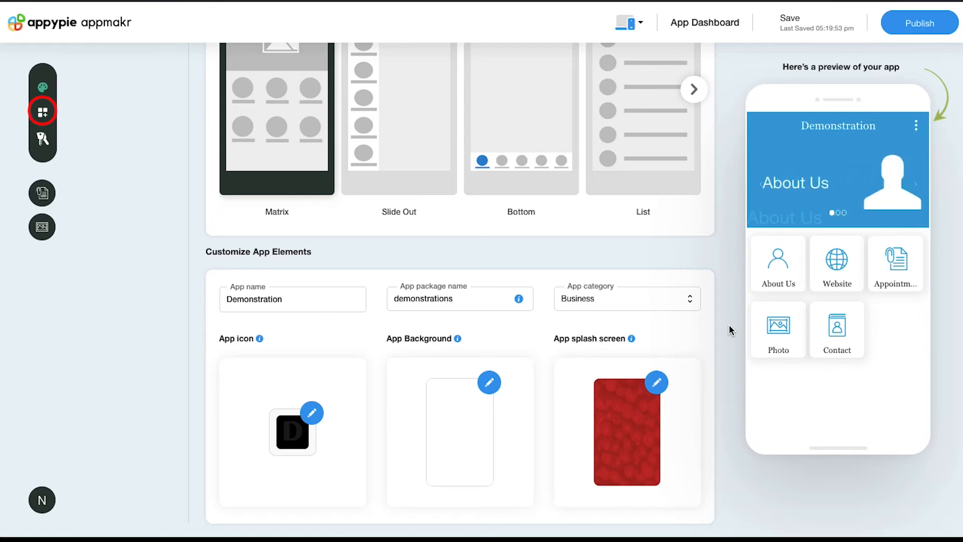
Step: Go through Add Features to the System Pages login settings for each page
{"action": "left_click", "coordinate": [44, 114]}
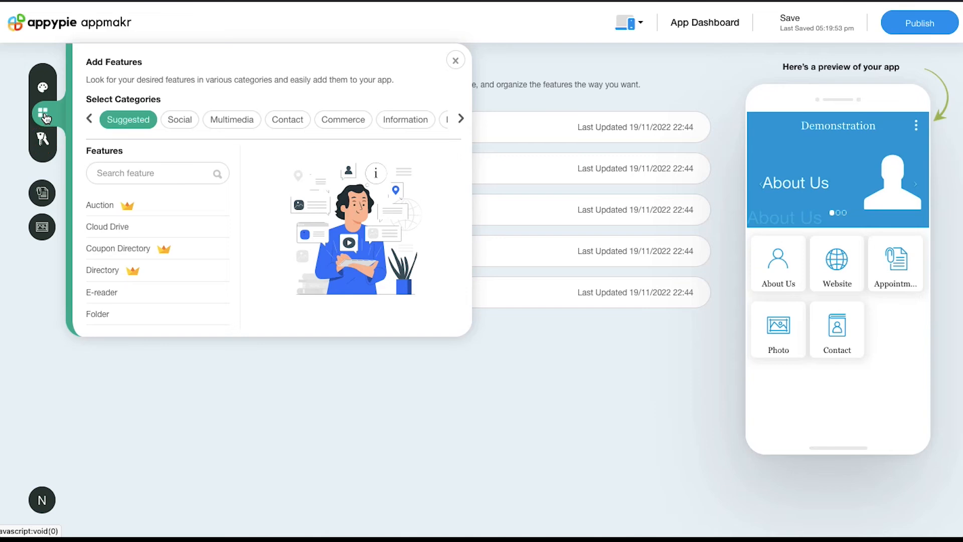
{"action": "left_click", "coordinate": [44, 143]}
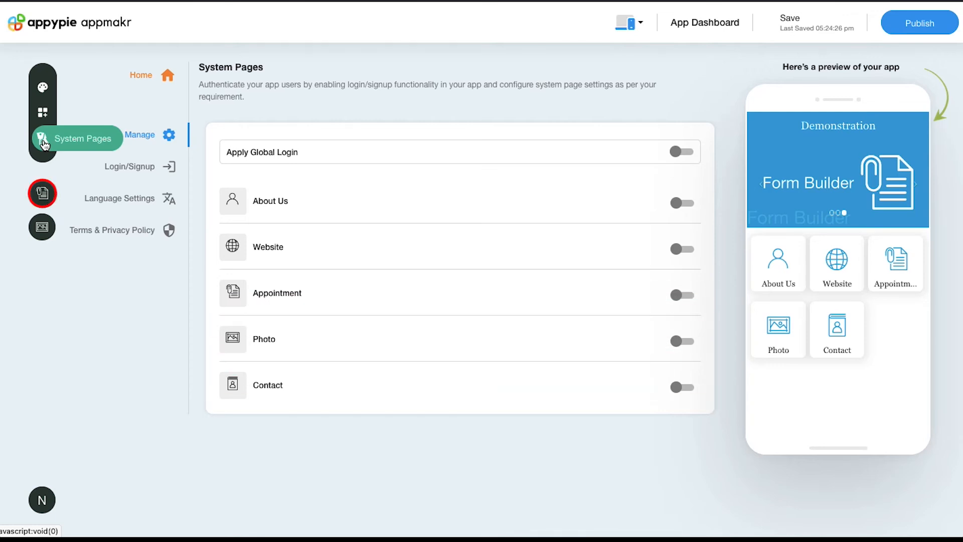
Step: Review the Form Builder options and device preview list, then publish Demonstration
{"action": "left_click", "coordinate": [44, 192]}
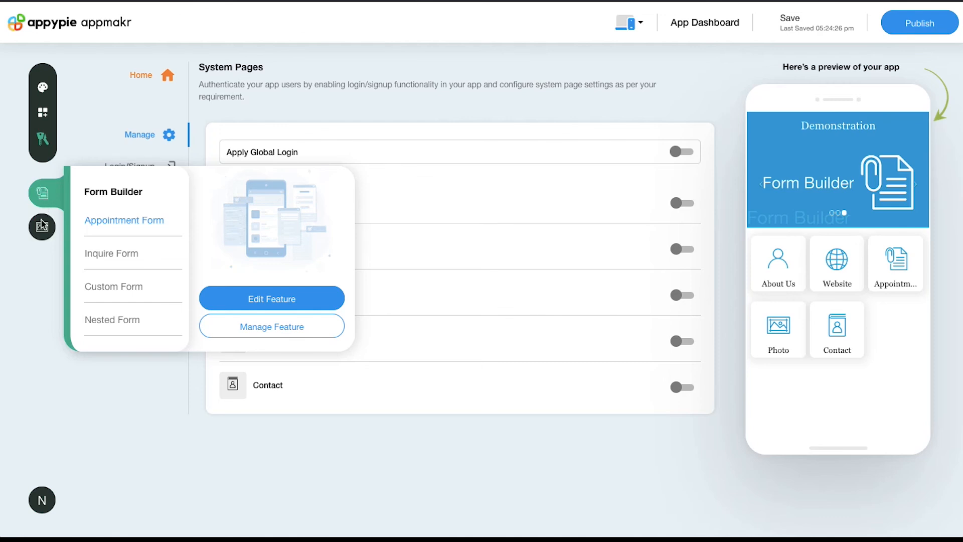
{"action": "mouse_move", "coordinate": [45, 231]}
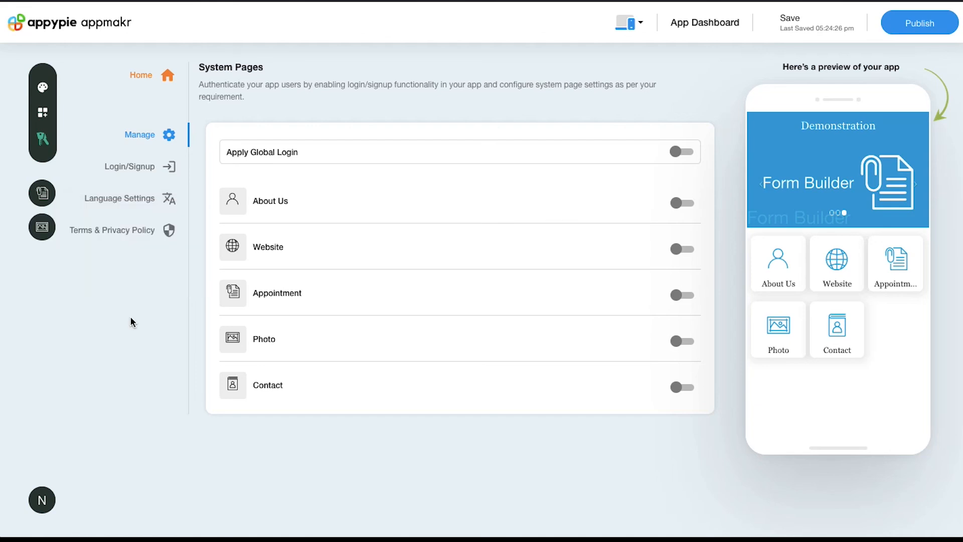
{"action": "left_click", "coordinate": [626, 23]}
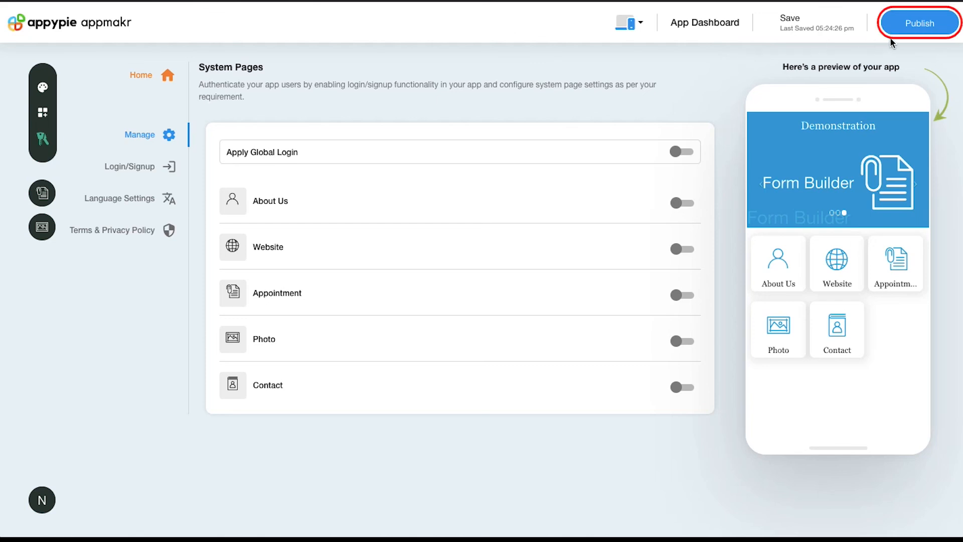
{"action": "left_click", "coordinate": [915, 27]}
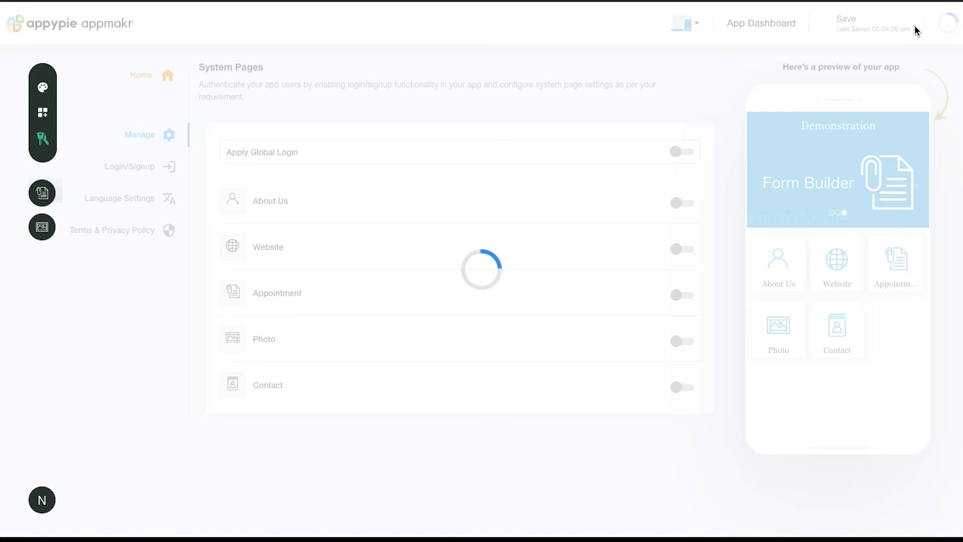